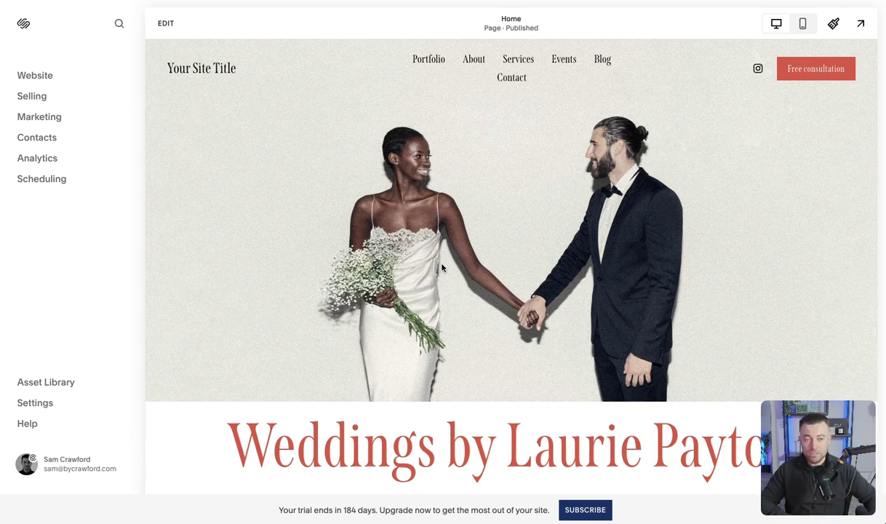
Open the Blog page's post list from the Website pages and start a new post draft
{"action": "left_click", "coordinate": [37, 77]}
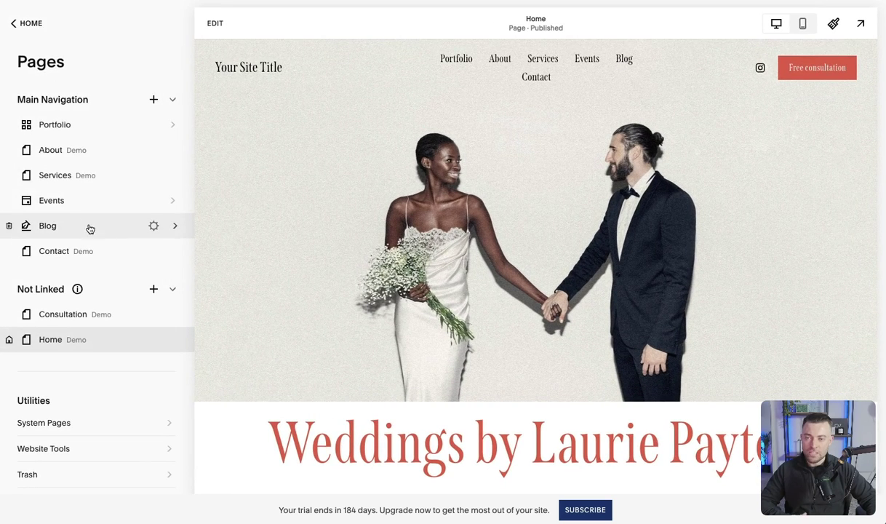
{"action": "left_click", "coordinate": [152, 99]}
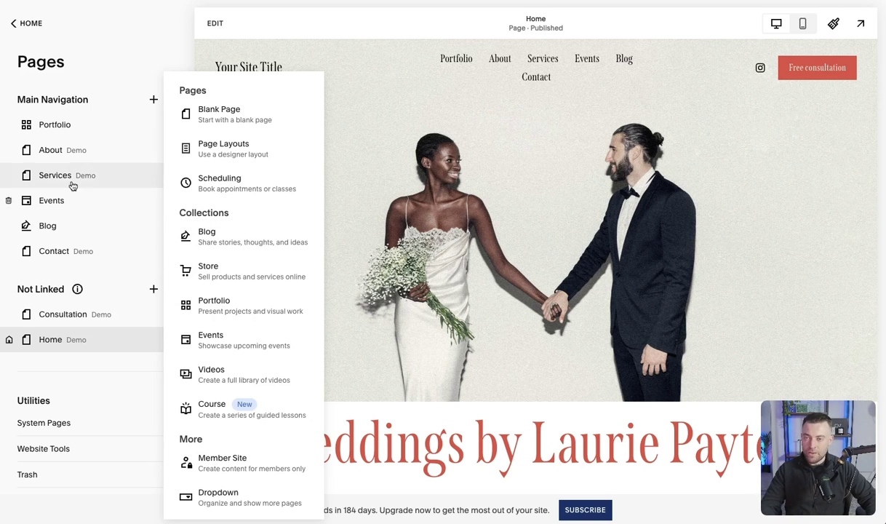
{"action": "left_click", "coordinate": [67, 226]}
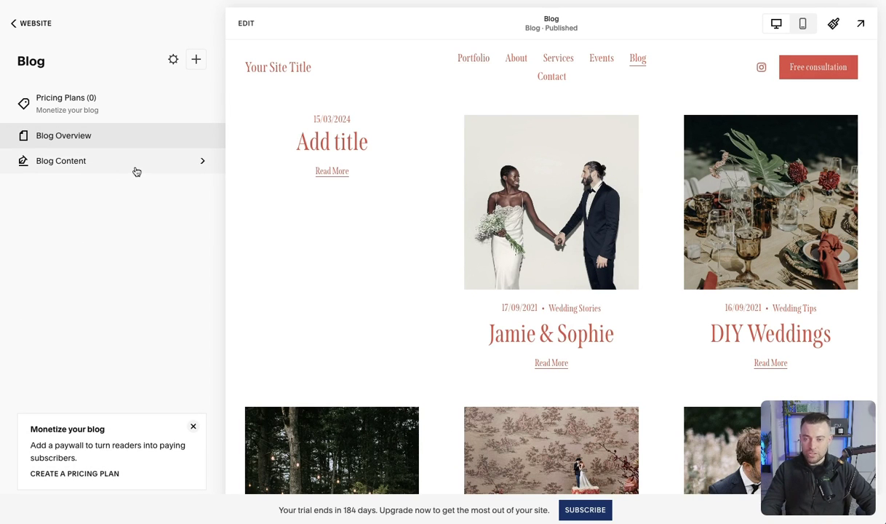
{"action": "left_click", "coordinate": [135, 167]}
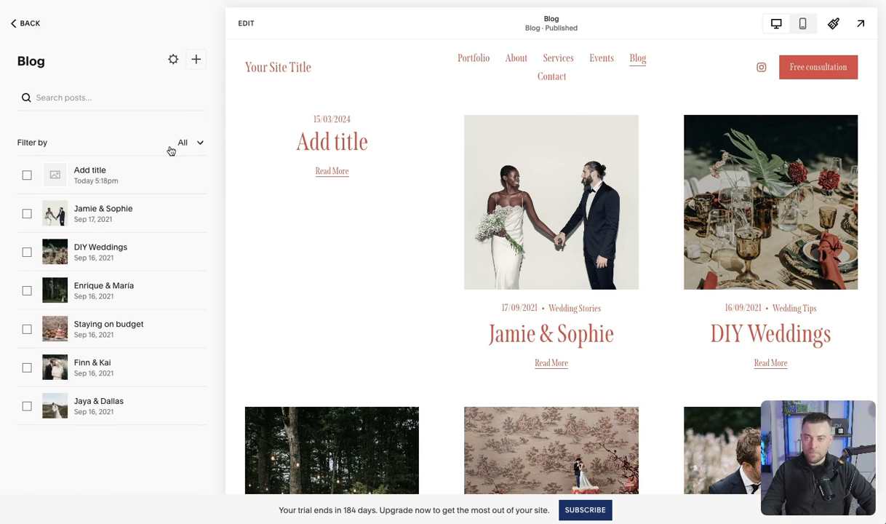
{"action": "left_click", "coordinate": [196, 59]}
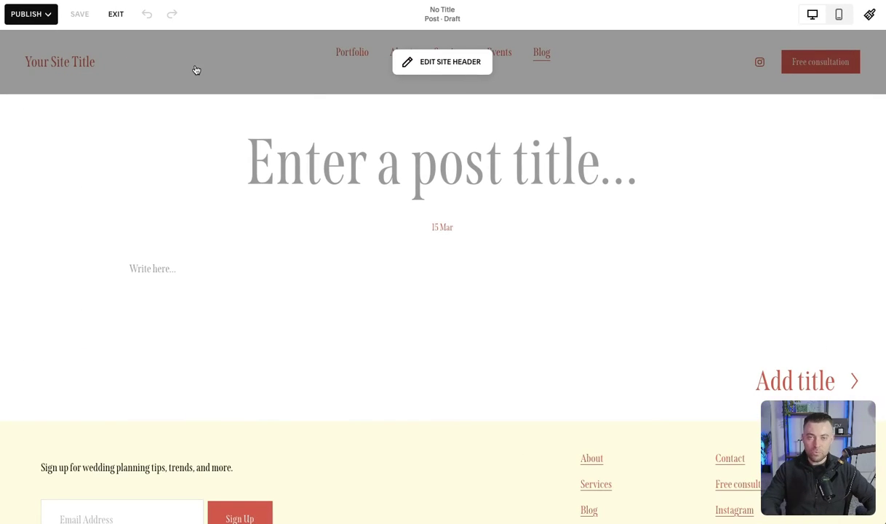
Title the post 'My article' and fill its body with an AI-written 200-word blog post
{"action": "left_click", "coordinate": [326, 167]}
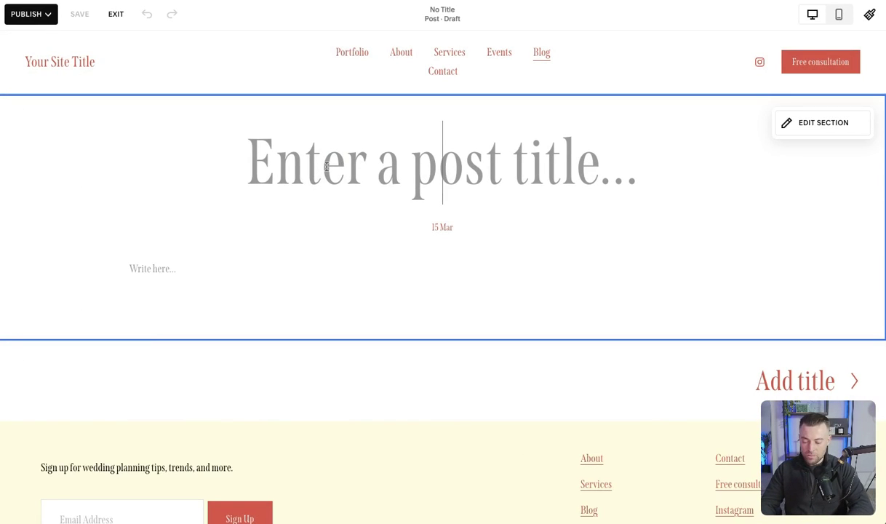
{"action": "type", "text": "My article"}
{"action": "left_click", "coordinate": [183, 260]}
{"action": "left_click", "coordinate": [132, 231]}
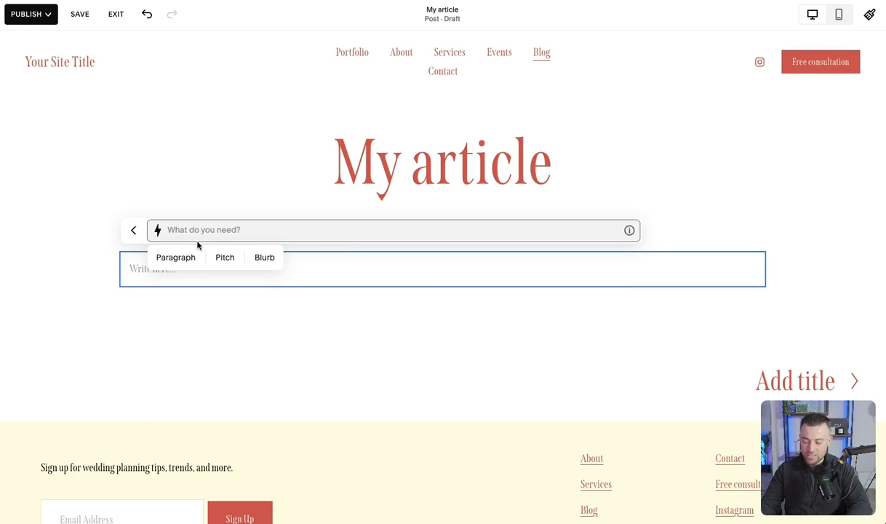
{"action": "type", "text": "Write a 200-word bl"}
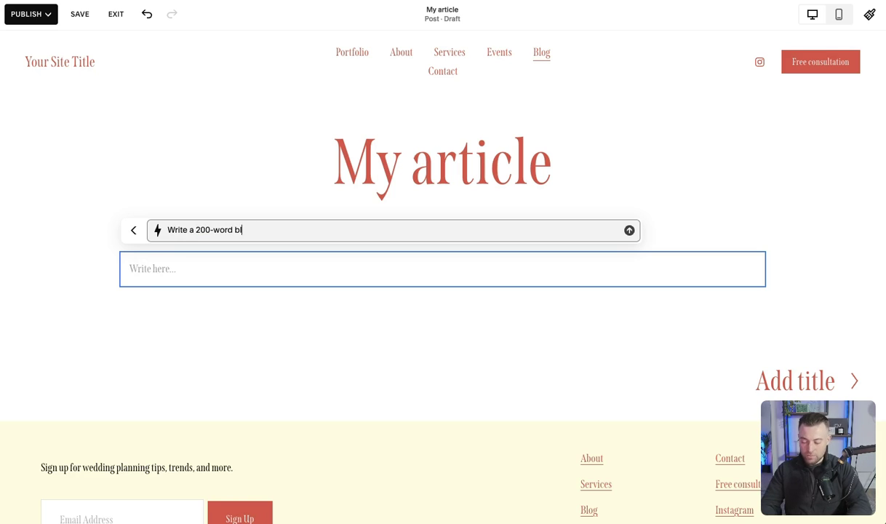
{"action": "type", "text": "og post"}
{"action": "key", "text": "Return"}
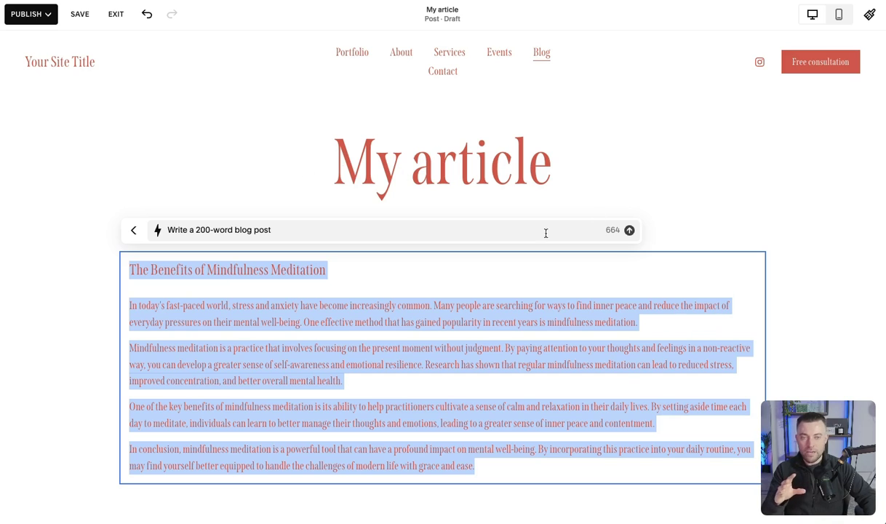
{"action": "left_click", "coordinate": [759, 206]}
Set the section's content width to Custom at 75
{"action": "left_click", "coordinate": [826, 132]}
{"action": "left_click_drag", "start_coordinate": [840, 152], "coordinate": [378, 147]}
{"action": "left_click", "coordinate": [398, 190]}
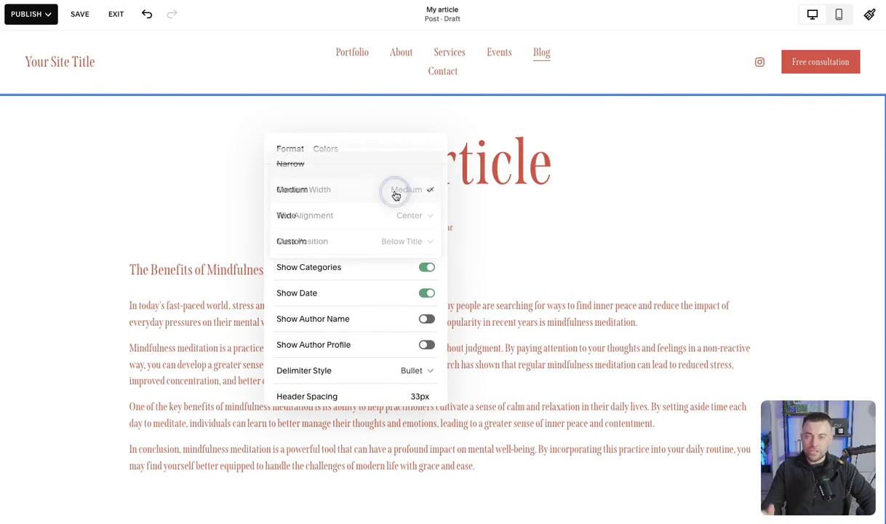
{"action": "left_click", "coordinate": [353, 174]}
{"action": "left_click", "coordinate": [385, 189]}
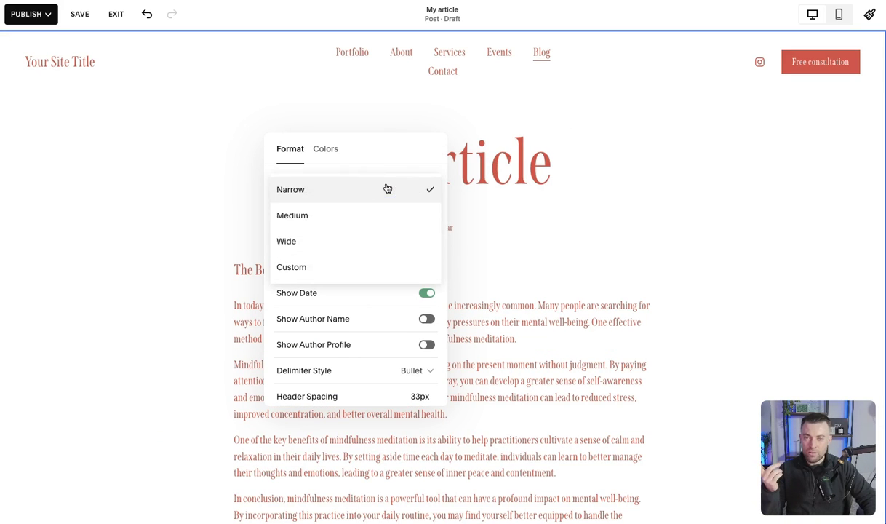
{"action": "left_click", "coordinate": [365, 250]}
{"action": "left_click", "coordinate": [398, 189]}
{"action": "left_click", "coordinate": [383, 220]}
{"action": "mouse_move", "coordinate": [368, 233]}
{"action": "left_mouse_down"}
{"action": "mouse_move", "coordinate": [437, 229]}
{"action": "mouse_move", "coordinate": [346, 233]}
{"action": "mouse_move", "coordinate": [368, 233]}
{"action": "left_mouse_up"}
Left-align the title and date, and place the meta above the title
{"action": "left_click", "coordinate": [410, 259]}
{"action": "left_click", "coordinate": [390, 244]}
{"action": "left_click", "coordinate": [376, 261]}
{"action": "left_click", "coordinate": [363, 285]}
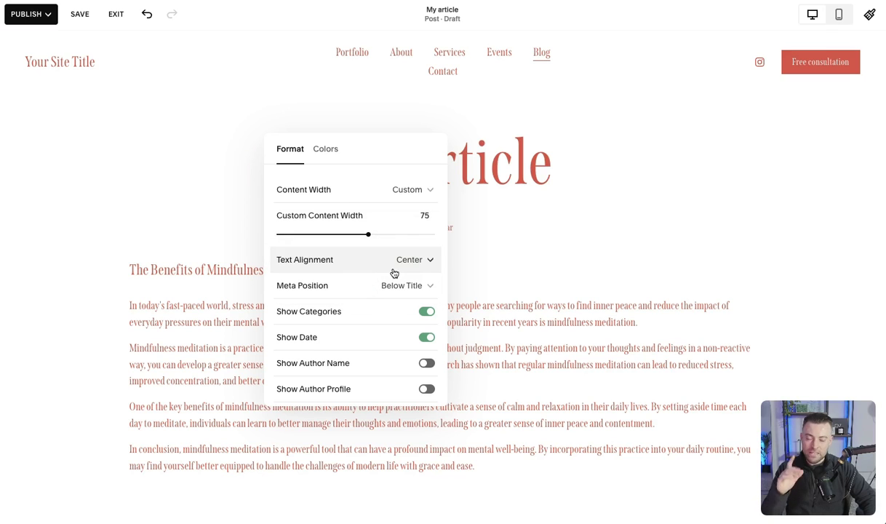
{"action": "left_click", "coordinate": [399, 266]}
{"action": "left_click", "coordinate": [367, 234]}
{"action": "left_click", "coordinate": [379, 284]}
{"action": "left_click", "coordinate": [351, 266]}
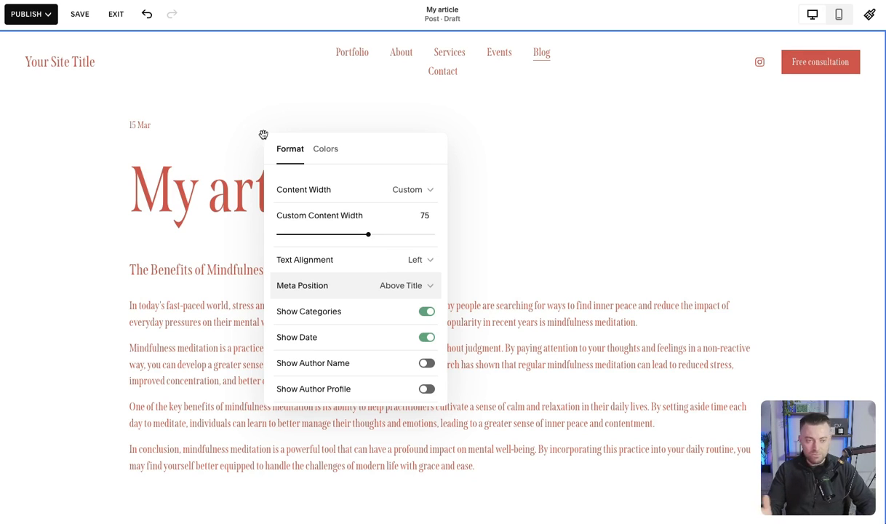
Show categories, date, author name and author profile on the post
{"action": "left_click", "coordinate": [428, 312]}
{"action": "left_click", "coordinate": [427, 337]}
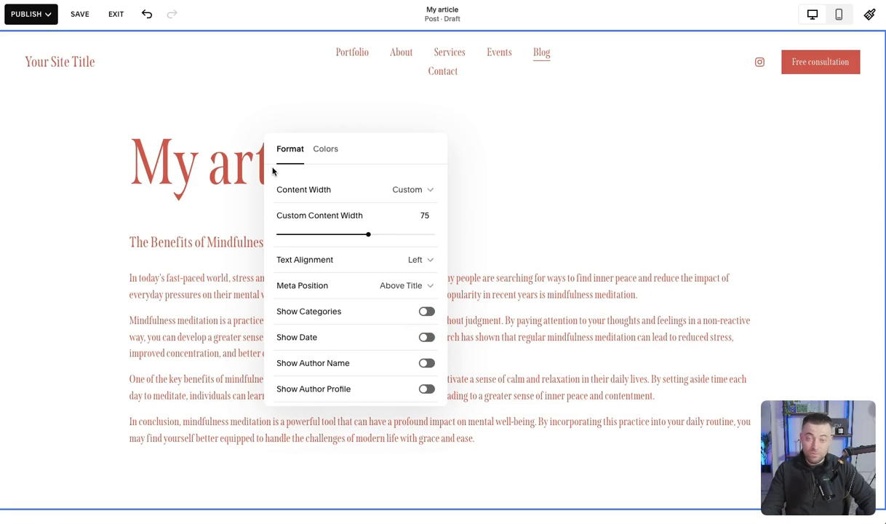
{"action": "scroll", "coordinate": [407, 365], "scroll_direction": "down", "scroll_amount": 2}
{"action": "left_click", "coordinate": [428, 286]}
{"action": "left_click", "coordinate": [427, 259]}
{"action": "left_click", "coordinate": [427, 233]}
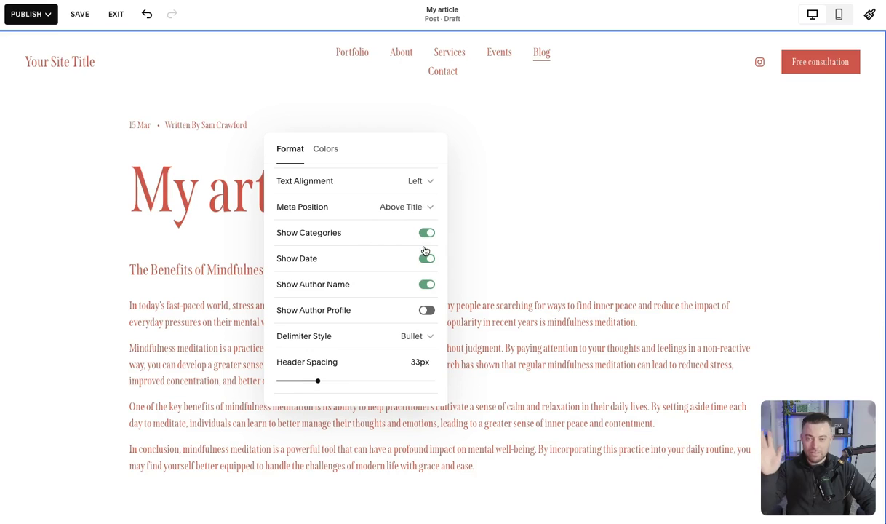
{"action": "left_click", "coordinate": [426, 309]}
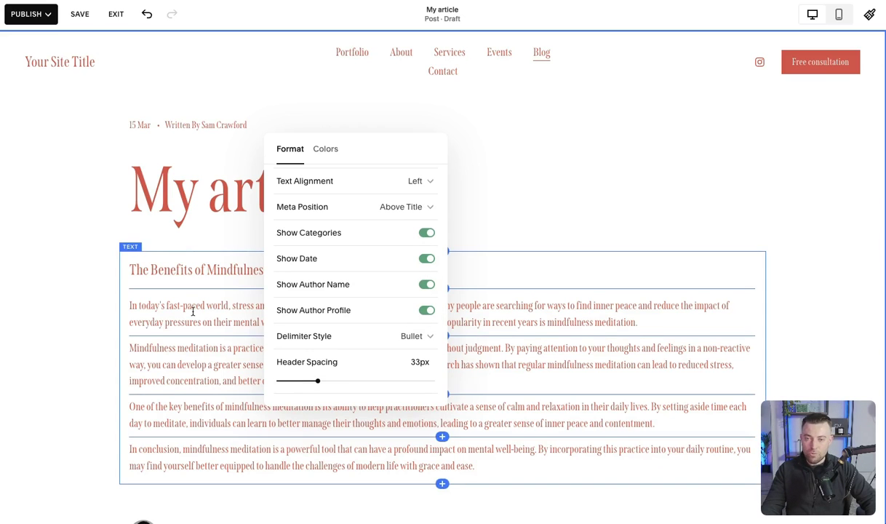
{"action": "scroll", "coordinate": [193, 311], "scroll_direction": "down", "scroll_amount": 3}
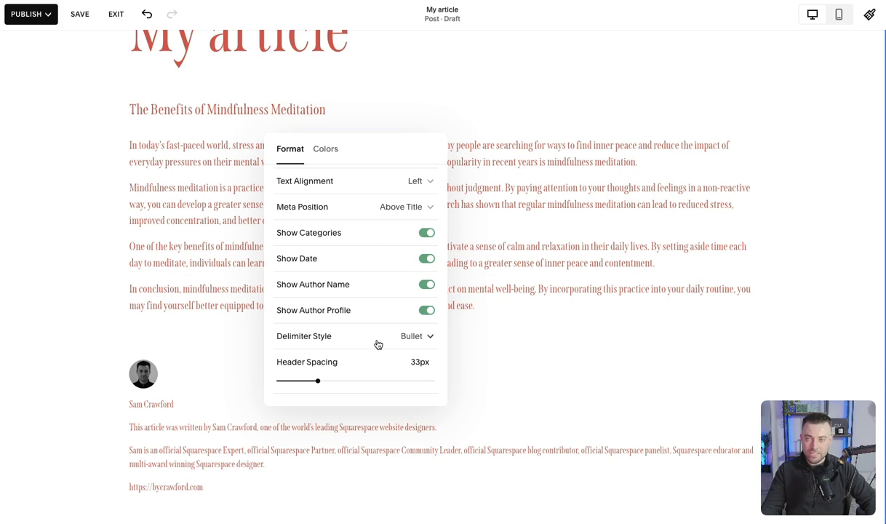
{"action": "scroll", "coordinate": [200, 207], "scroll_direction": "up", "scroll_amount": 2}
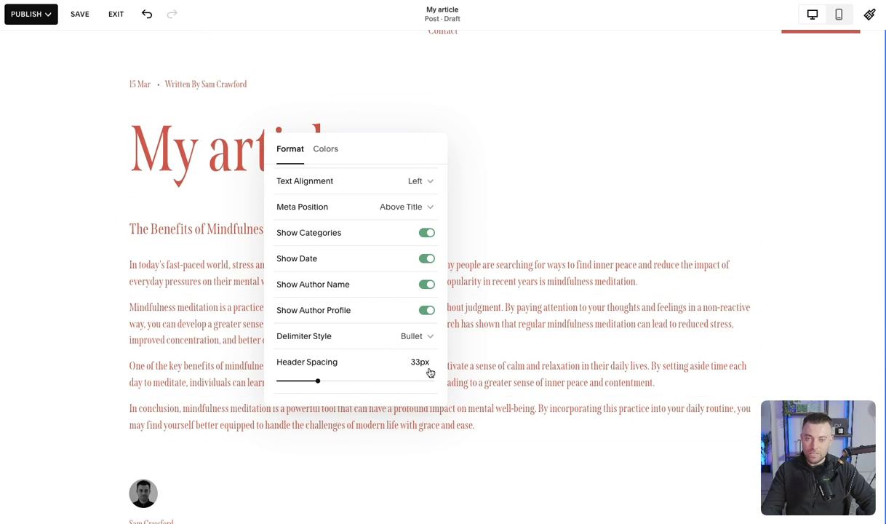
Use Space as the meta delimiter and reduce header spacing to 31px
{"action": "left_click", "coordinate": [411, 336]}
{"action": "left_click", "coordinate": [366, 361]}
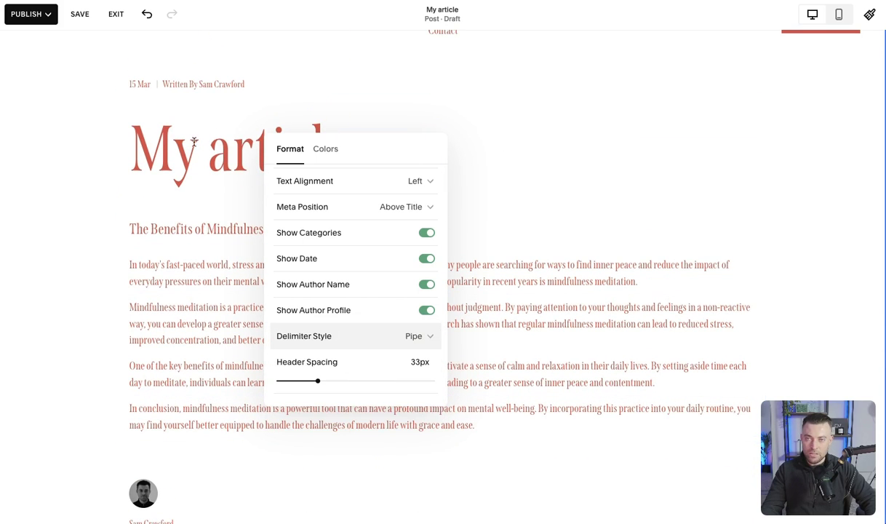
{"action": "left_click", "coordinate": [383, 338]}
{"action": "left_click", "coordinate": [354, 355]}
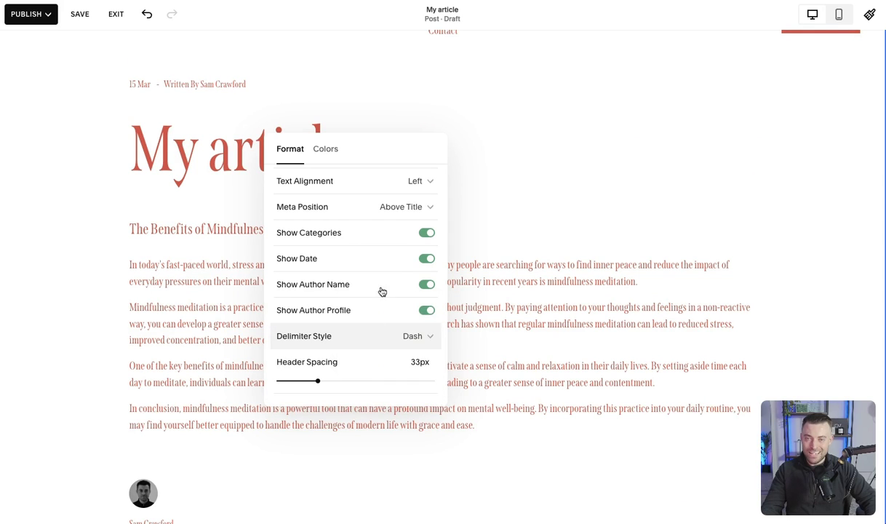
{"action": "left_click", "coordinate": [405, 339]}
{"action": "left_click", "coordinate": [382, 362]}
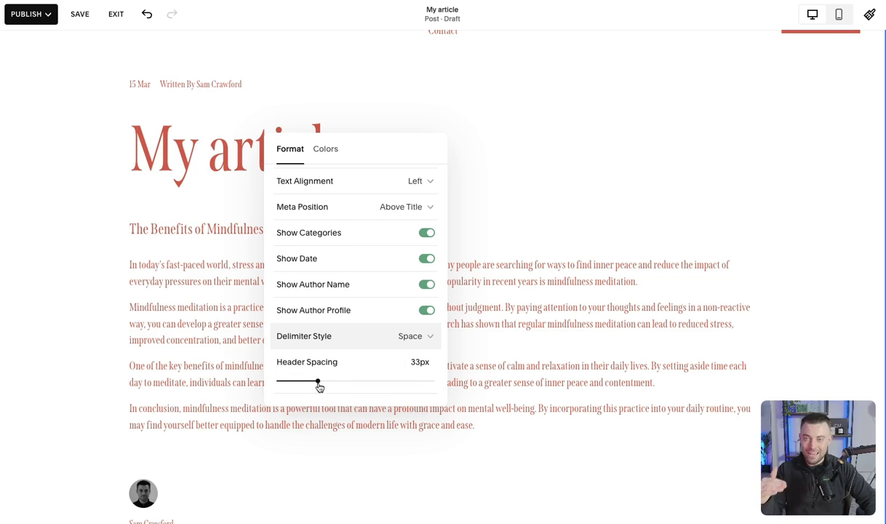
{"action": "mouse_move", "coordinate": [321, 382]}
{"action": "left_mouse_down"}
{"action": "mouse_move", "coordinate": [419, 371]}
{"action": "mouse_move", "coordinate": [277, 375]}
{"action": "mouse_move", "coordinate": [452, 390]}
{"action": "mouse_move", "coordinate": [314, 373]}
{"action": "left_mouse_up"}
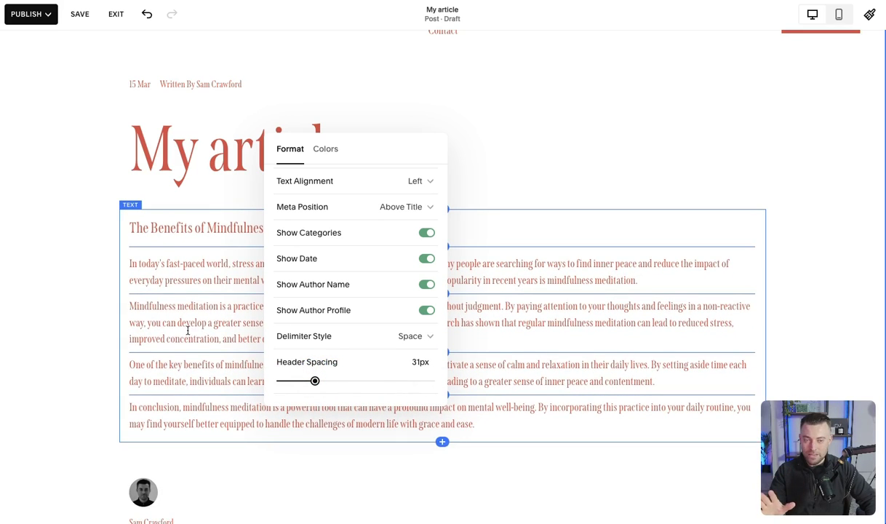
{"action": "left_click", "coordinate": [328, 143]}
Compare the colour themes and give the section the red Bright 2 theme
{"action": "scroll", "coordinate": [368, 212], "scroll_direction": "up", "scroll_amount": 2}
{"action": "left_click", "coordinate": [367, 222]}
{"action": "left_click", "coordinate": [360, 247]}
{"action": "left_click", "coordinate": [362, 281]}
{"action": "left_click", "coordinate": [356, 311]}
{"action": "left_click", "coordinate": [350, 344]}
{"action": "left_click", "coordinate": [353, 375]}
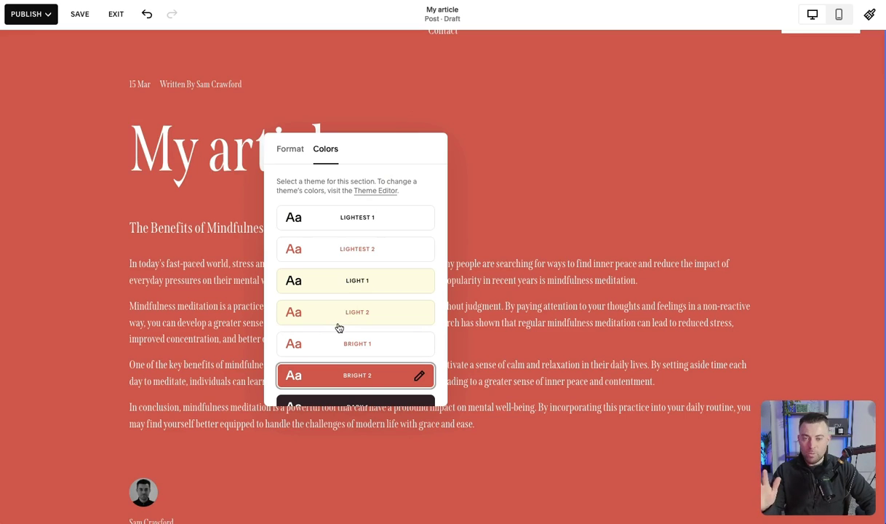
Review the section format settings, close them, and save the post
{"action": "left_click", "coordinate": [108, 211]}
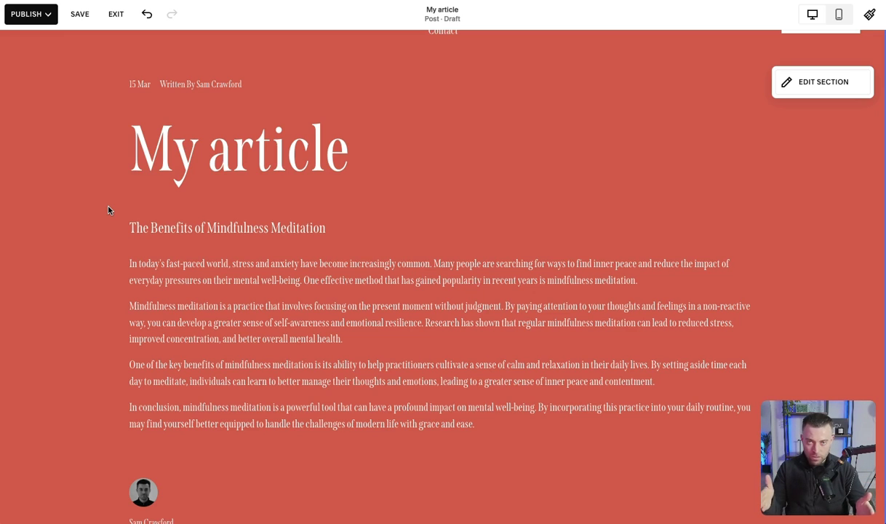
{"action": "left_click", "coordinate": [840, 86]}
{"action": "left_click_drag", "start_coordinate": [816, 116], "coordinate": [666, 116]}
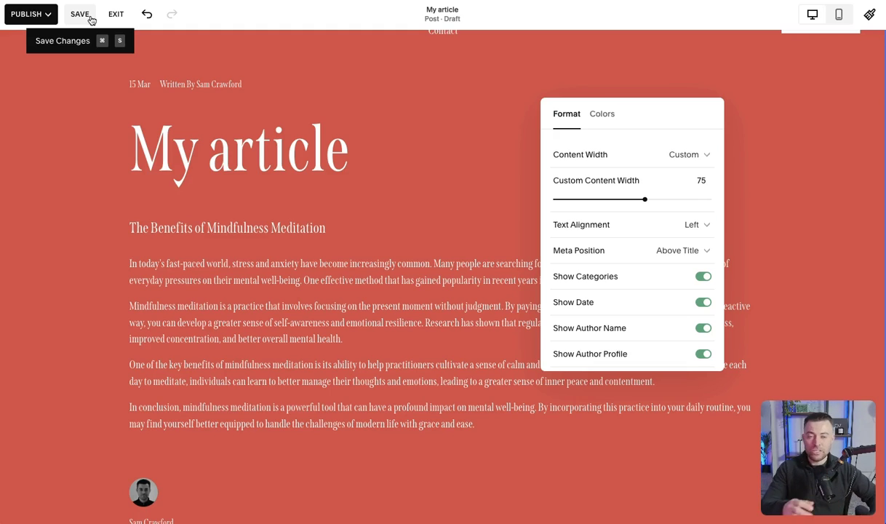
{"action": "left_click", "coordinate": [101, 128]}
{"action": "left_click", "coordinate": [79, 14]}
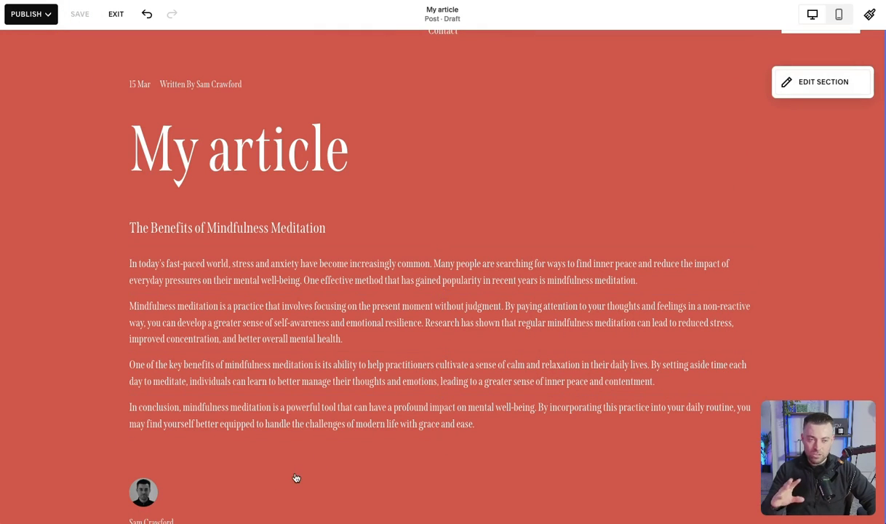
Insert an image block between paragraphs using the aurora photo from Free Images
{"action": "left_click", "coordinate": [442, 441]}
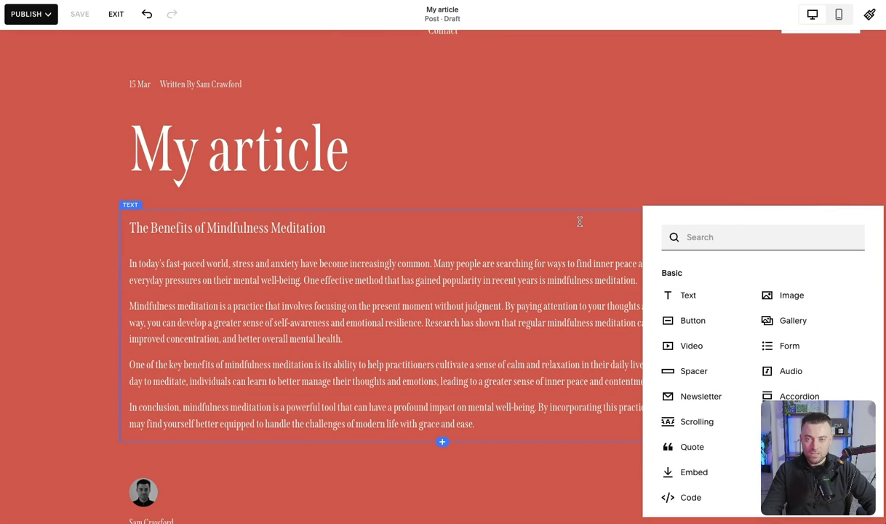
{"action": "scroll", "coordinate": [579, 222], "scroll_direction": "down", "scroll_amount": 3}
{"action": "left_click", "coordinate": [443, 223]}
{"action": "left_click", "coordinate": [789, 160]}
{"action": "scroll", "coordinate": [480, 304], "scroll_direction": "down", "scroll_amount": 3}
{"action": "left_click", "coordinate": [748, 289]}
{"action": "left_click", "coordinate": [755, 370]}
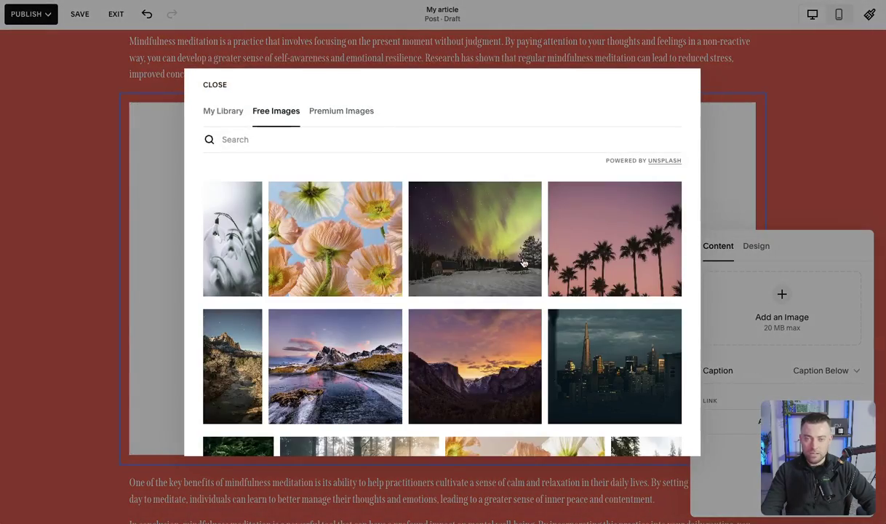
{"action": "left_click", "coordinate": [521, 262]}
{"action": "key", "text": "Escape"}
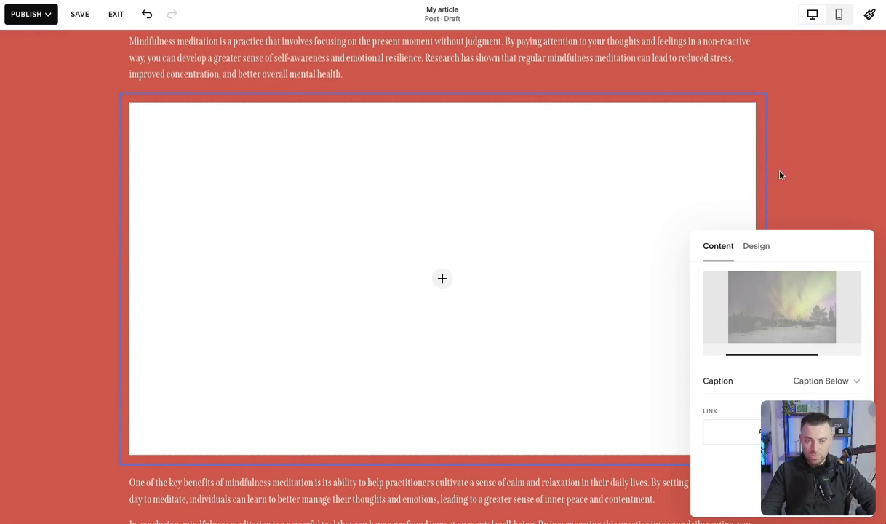
Add a Subscribe newsletter block, then a button block below the closing paragraph
{"action": "scroll", "coordinate": [819, 193], "scroll_direction": "down", "scroll_amount": 3}
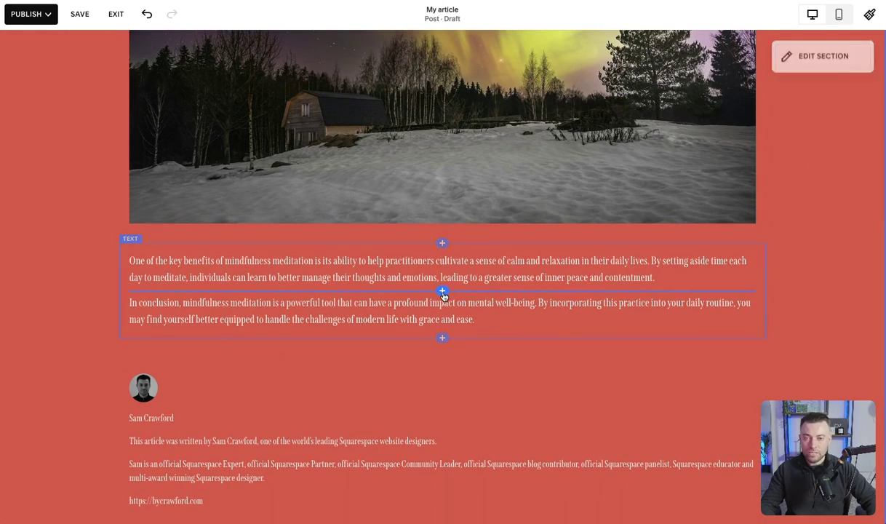
{"action": "left_click", "coordinate": [441, 290]}
{"action": "type", "text": "news"}
{"action": "left_click", "coordinate": [694, 205]}
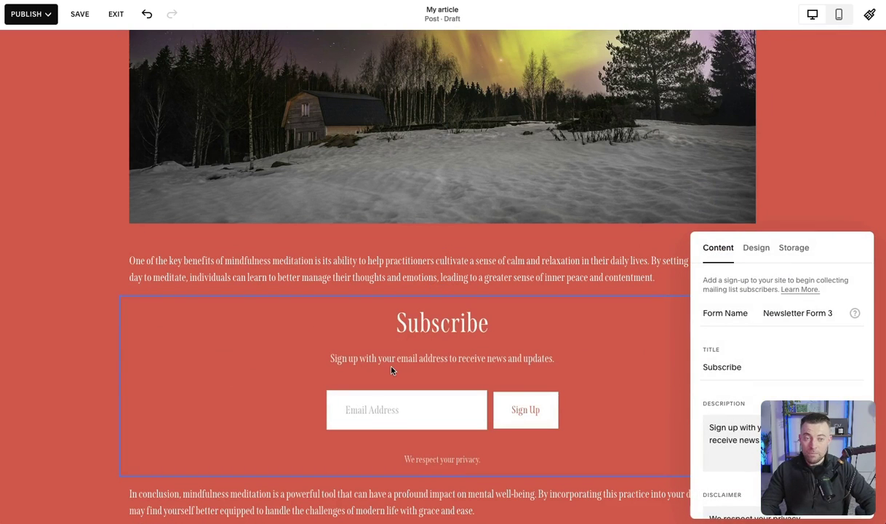
{"action": "scroll", "coordinate": [390, 371], "scroll_direction": "down", "scroll_amount": 5}
{"action": "left_click", "coordinate": [119, 277]}
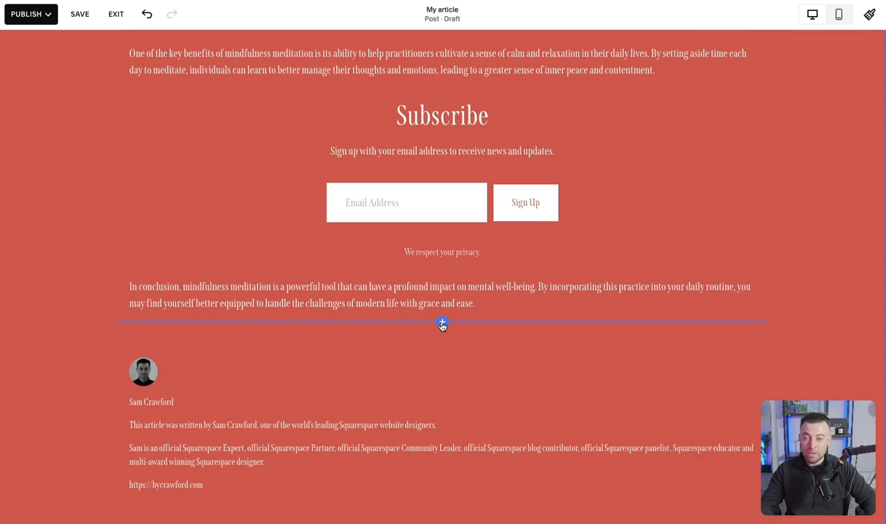
{"action": "left_click", "coordinate": [442, 323]}
{"action": "left_click", "coordinate": [693, 281]}
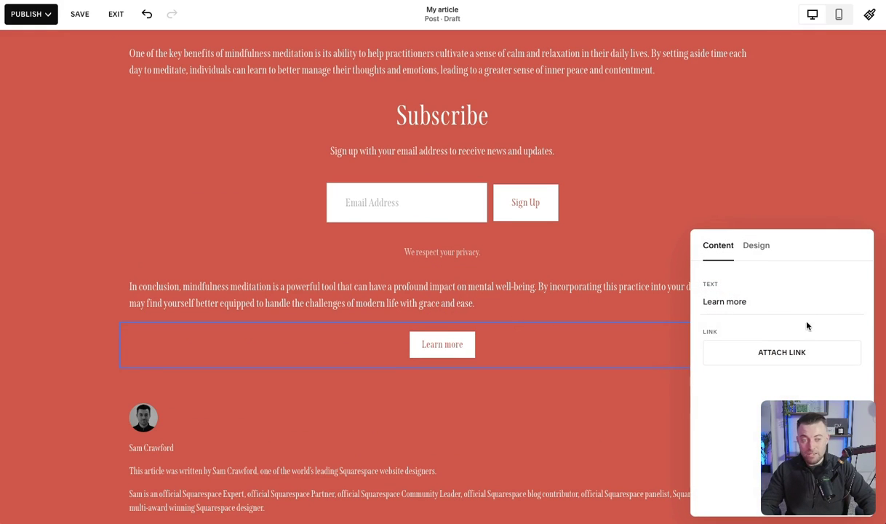
Link the button to the Contact page and relabel it 'Contact us for cool stuff'
{"action": "left_click", "coordinate": [785, 353]}
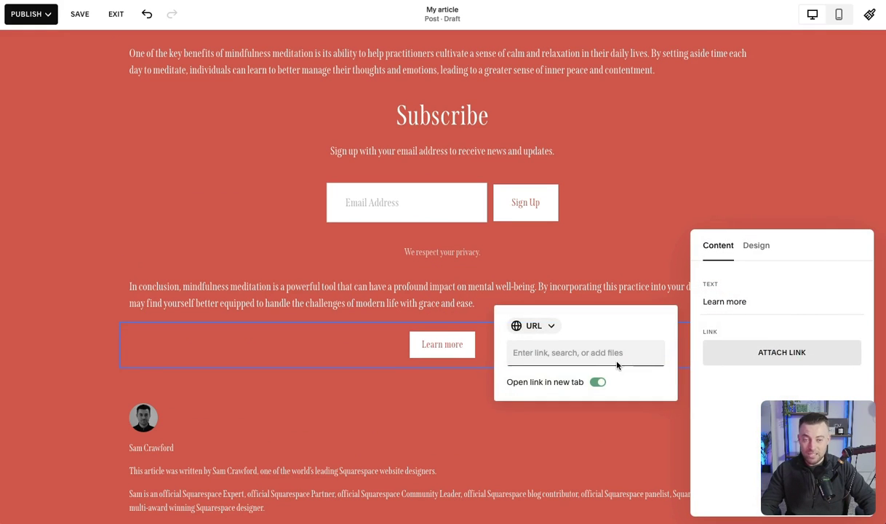
{"action": "type", "text": "/cont"}
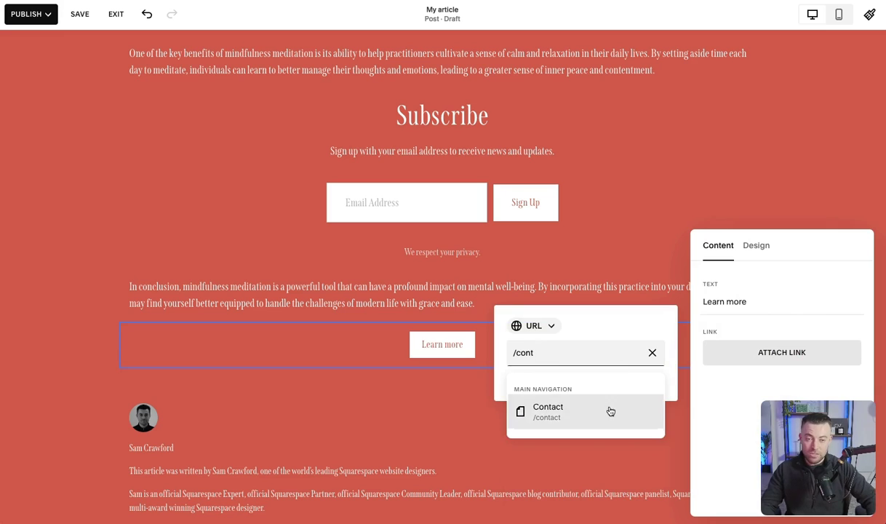
{"action": "left_click", "coordinate": [611, 411]}
{"action": "triple_click", "coordinate": [742, 302]}
{"action": "type", "text": "Con"}
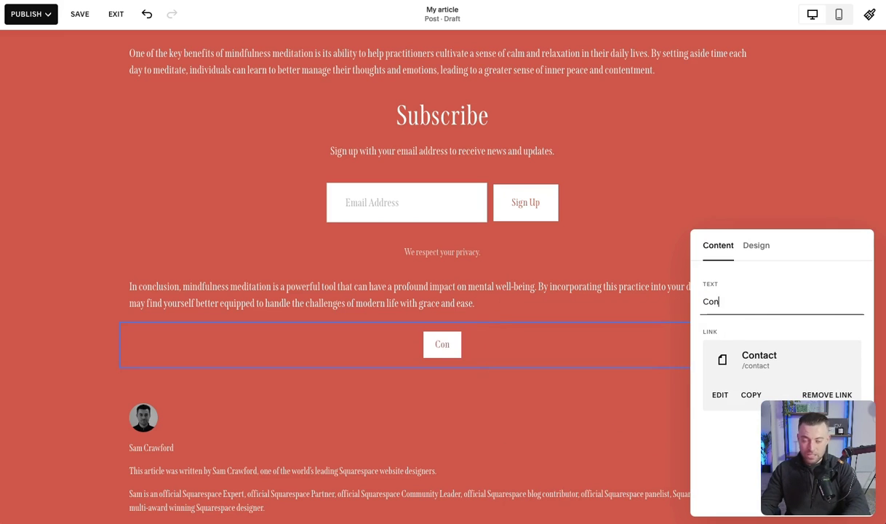
{"action": "type", "text": "tact us for co"}
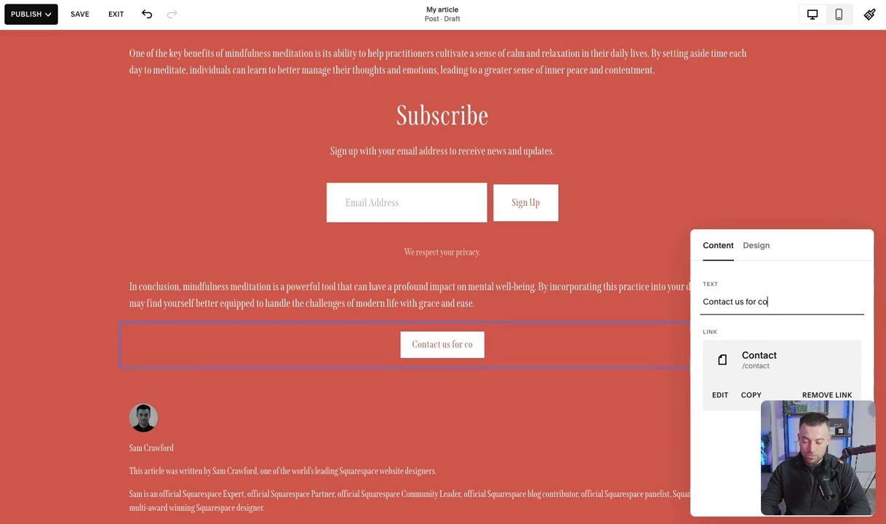
{"action": "type", "text": "ol stuff"}
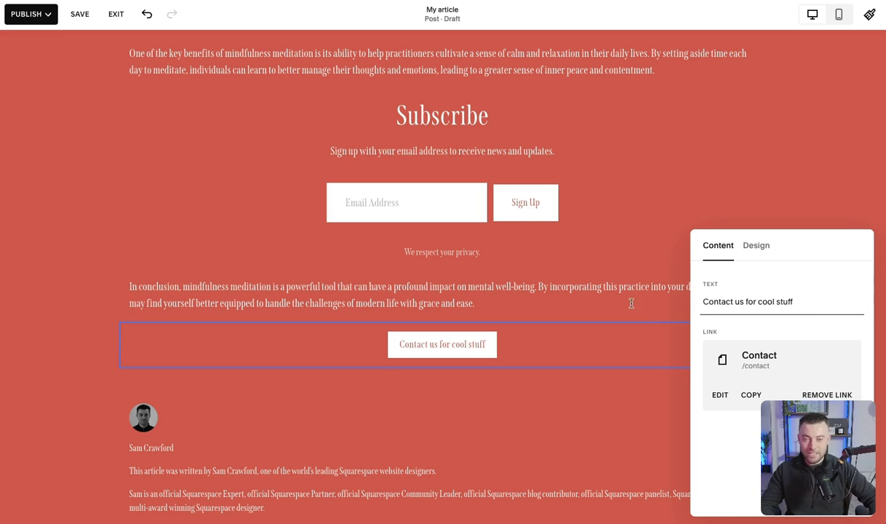
{"action": "left_click", "coordinate": [50, 270]}
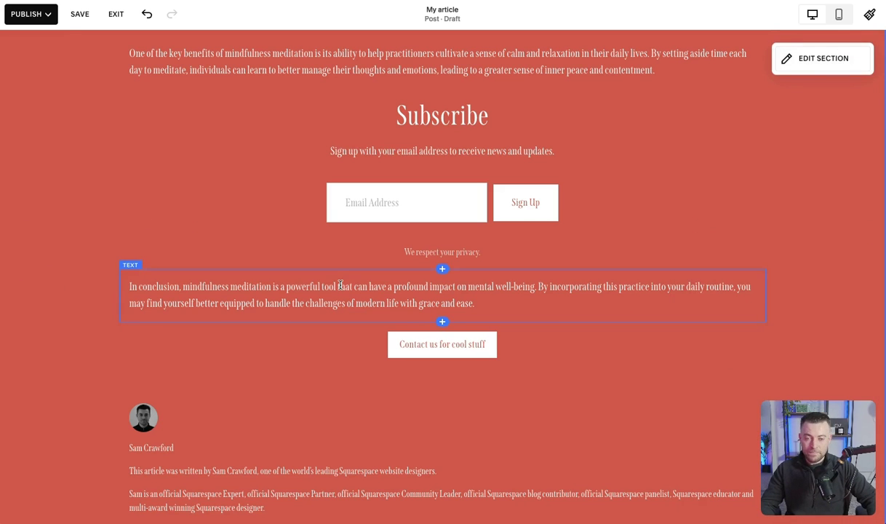
Save the post and exit to the blog post list
{"action": "scroll", "coordinate": [340, 285], "scroll_direction": "up", "scroll_amount": 20}
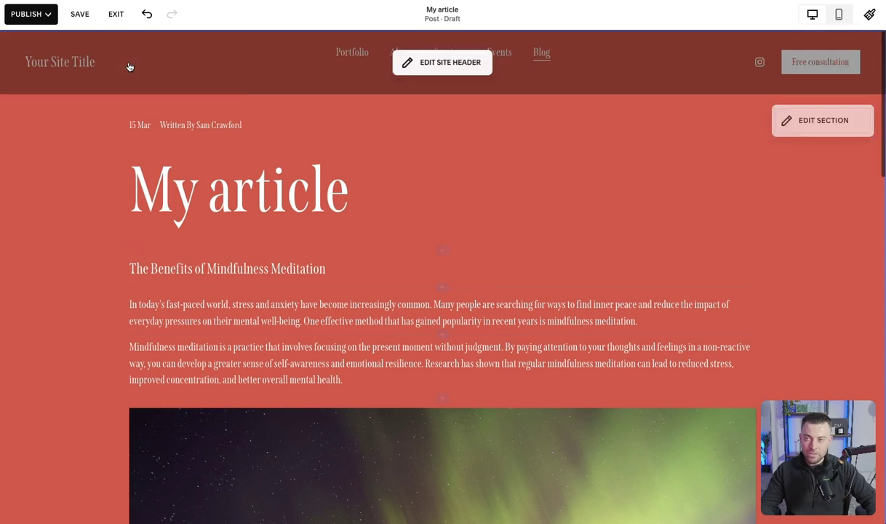
{"action": "left_click", "coordinate": [84, 18]}
{"action": "left_click", "coordinate": [117, 20]}
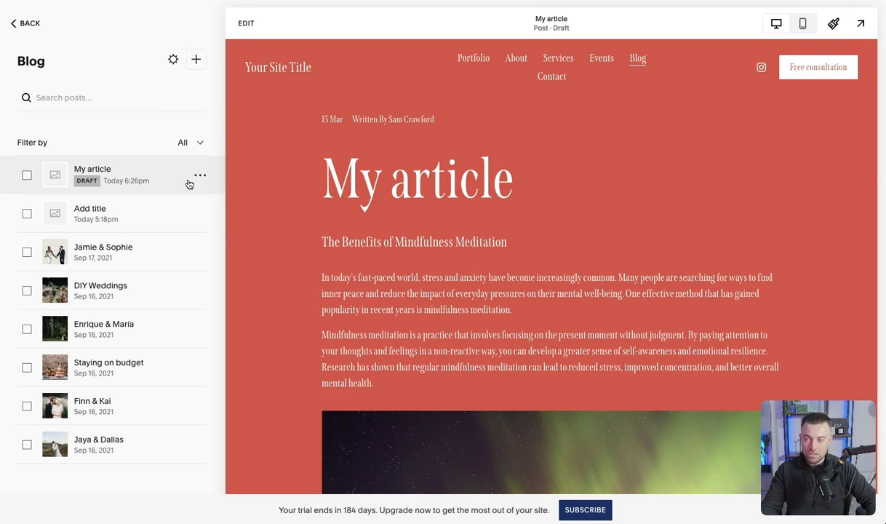
Set the pink flower photo from the library as My article's featured image
{"action": "left_click", "coordinate": [200, 178]}
{"action": "left_click", "coordinate": [198, 199]}
{"action": "left_click", "coordinate": [455, 278]}
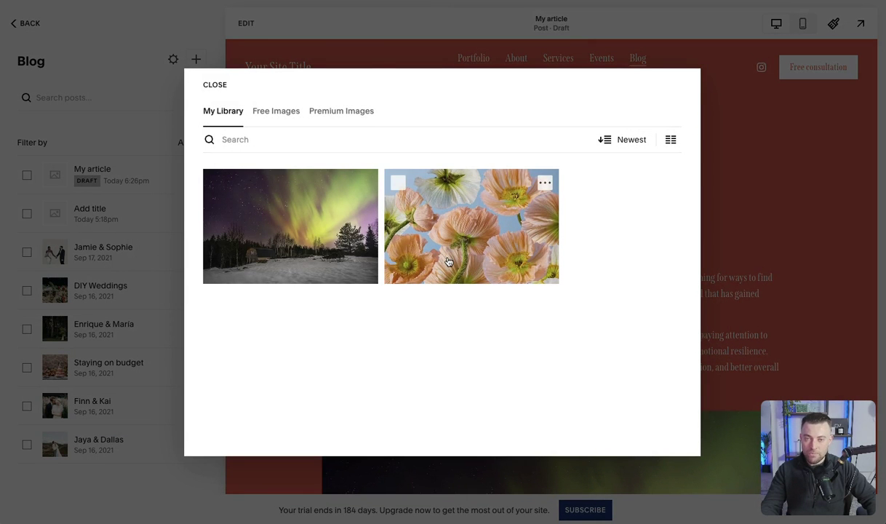
{"action": "left_click", "coordinate": [436, 244]}
{"action": "left_click", "coordinate": [663, 434]}
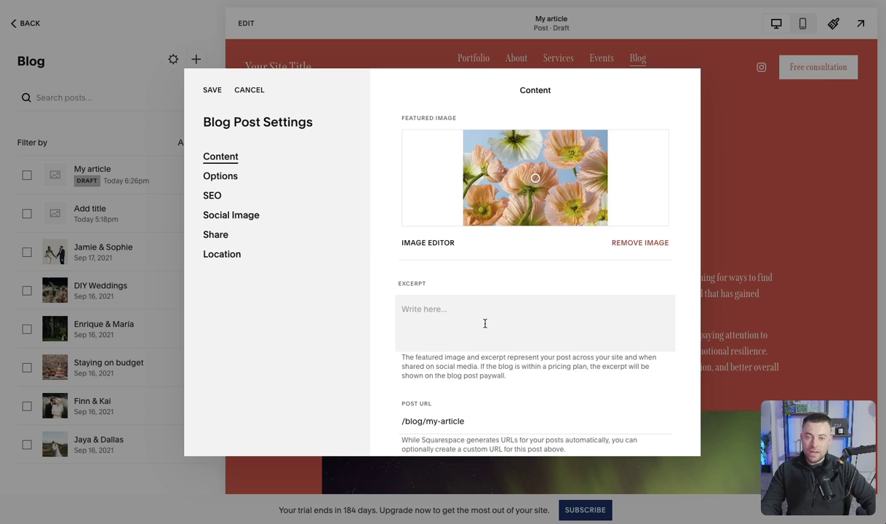
Look over the excerpt and author fields, then enable comments in Options
{"action": "left_click", "coordinate": [485, 323]}
{"action": "scroll", "coordinate": [509, 327], "scroll_direction": "down", "scroll_amount": 3}
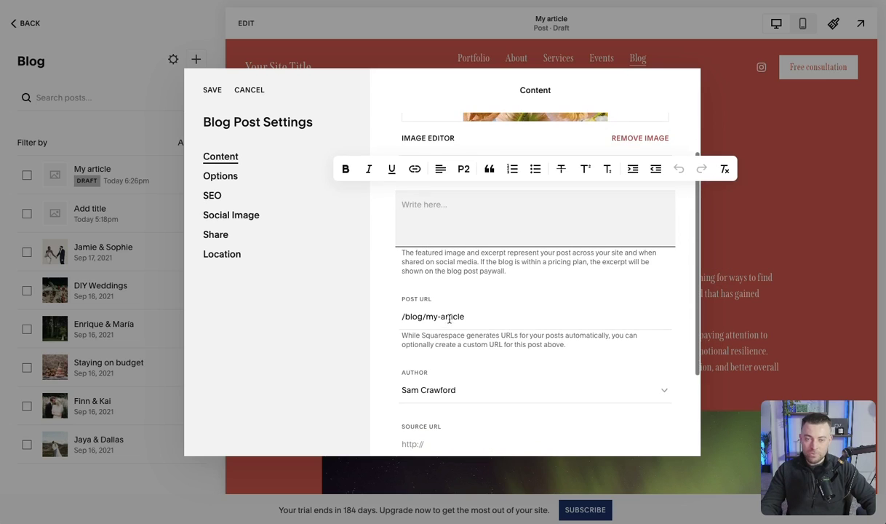
{"action": "left_click_drag", "start_coordinate": [425, 315], "coordinate": [458, 315]}
{"action": "scroll", "coordinate": [458, 314], "scroll_direction": "down", "scroll_amount": 3}
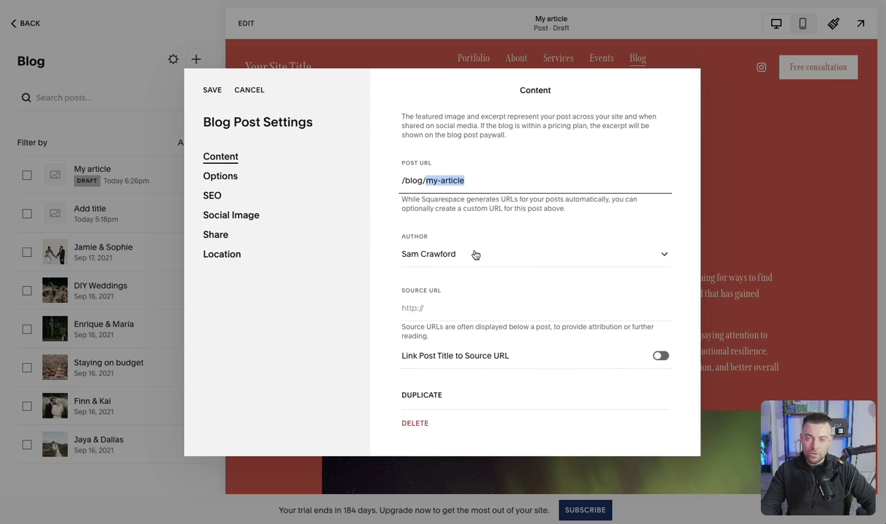
{"action": "left_click", "coordinate": [474, 253]}
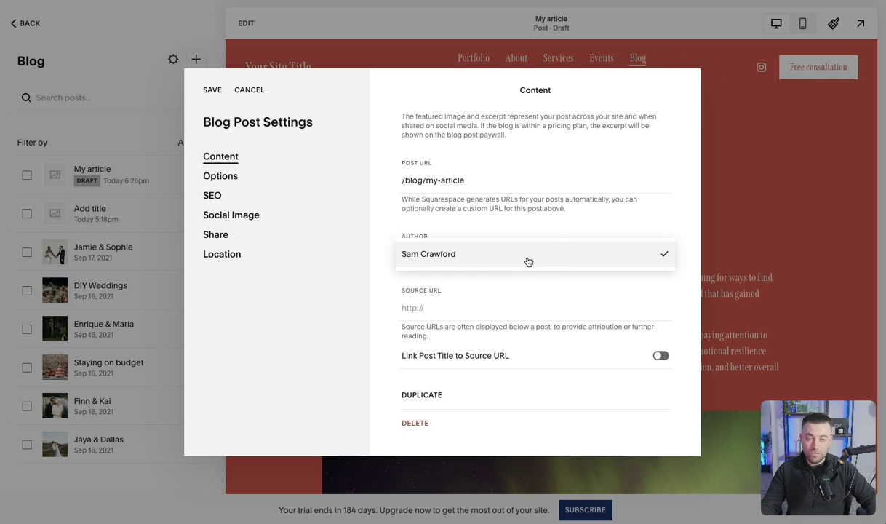
{"action": "left_click", "coordinate": [578, 228]}
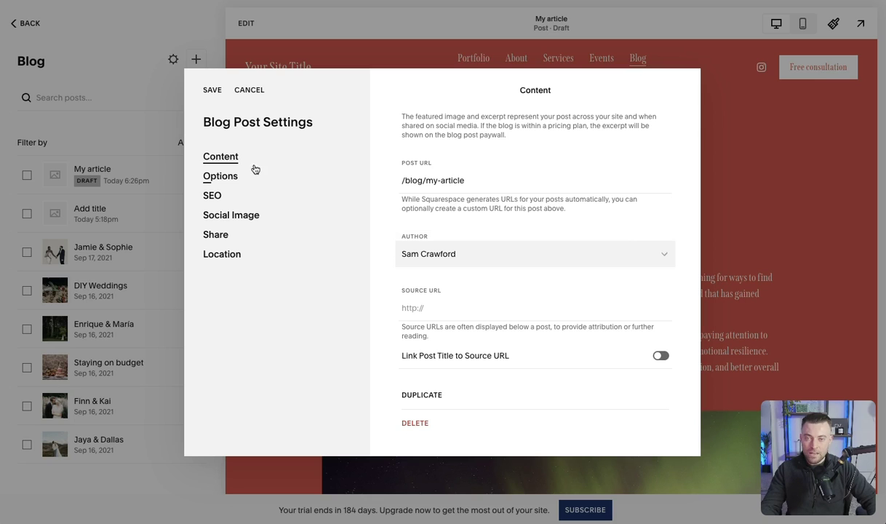
{"action": "left_click", "coordinate": [222, 175]}
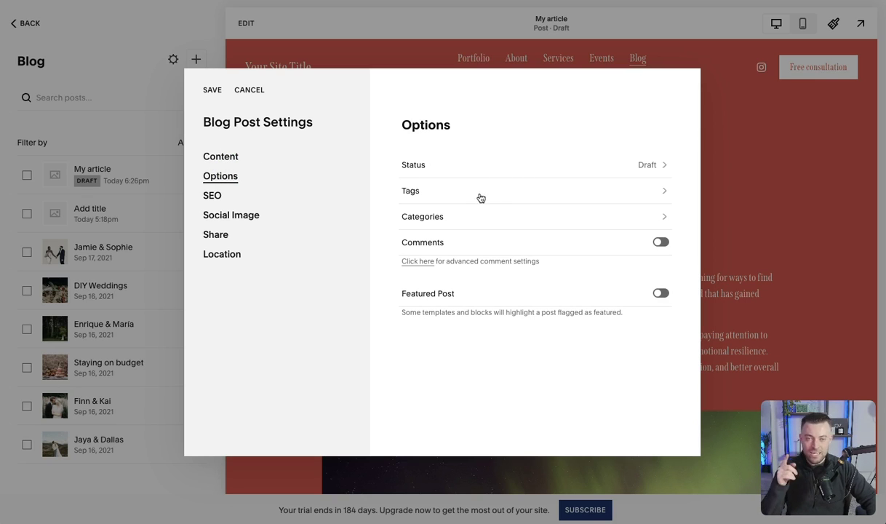
{"action": "left_click", "coordinate": [659, 242]}
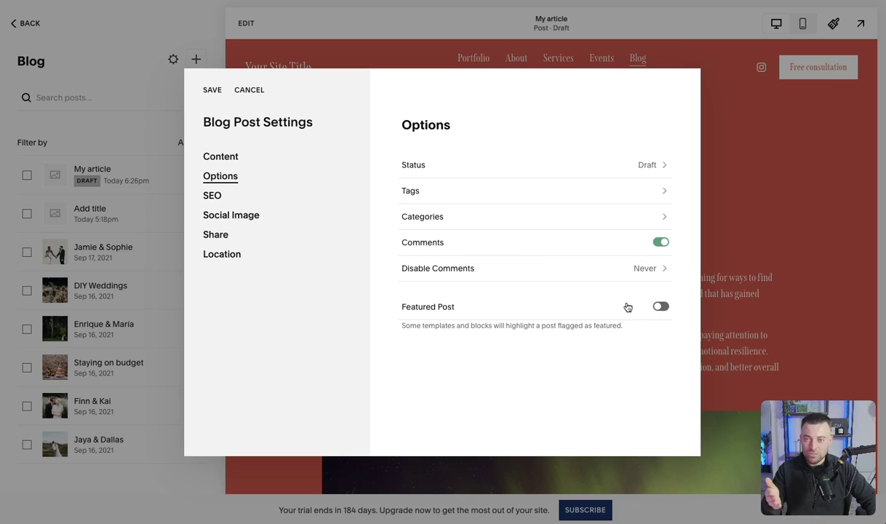
Review the SEO, Social Image, Share and Location settings, then save the post settings
{"action": "left_click", "coordinate": [212, 196]}
{"action": "scroll", "coordinate": [546, 306], "scroll_direction": "down", "scroll_amount": 1}
{"action": "left_click", "coordinate": [420, 316]}
{"action": "left_click", "coordinate": [438, 366]}
{"action": "left_click", "coordinate": [251, 216]}
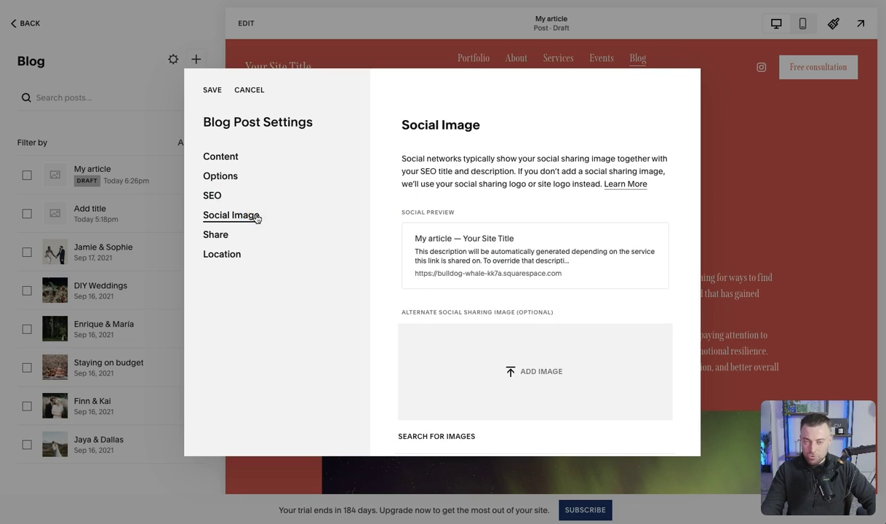
{"action": "left_click", "coordinate": [216, 233]}
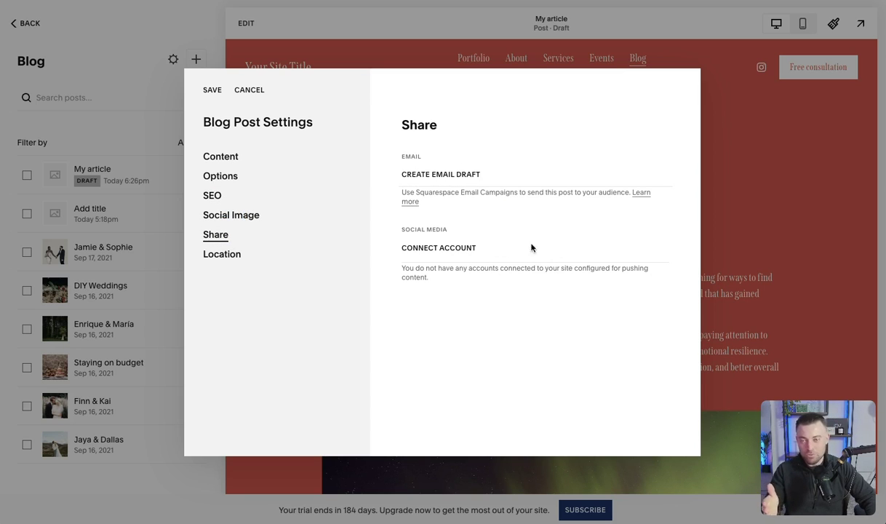
{"action": "left_click", "coordinate": [237, 252]}
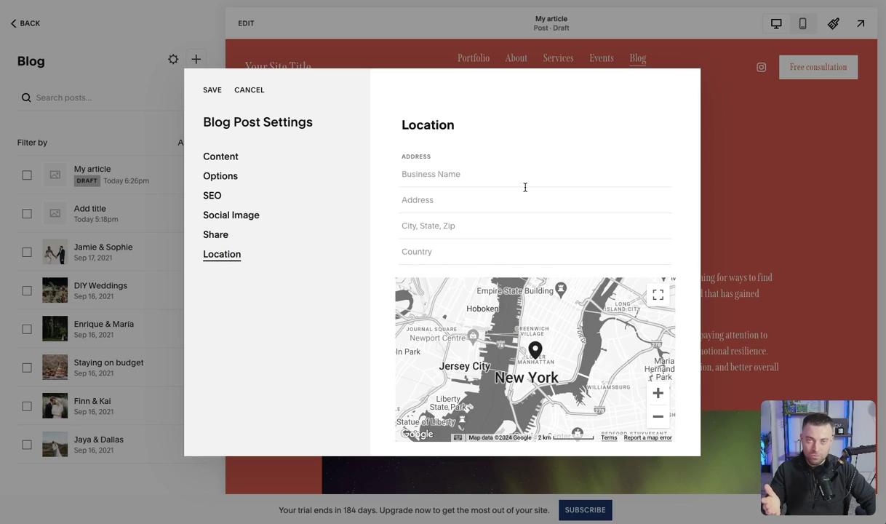
{"action": "left_click", "coordinate": [210, 89]}
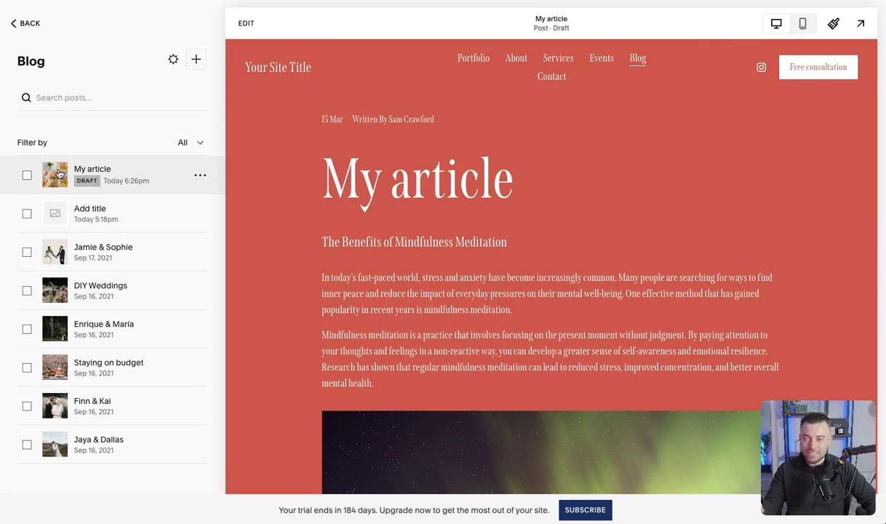
Change My article's status to Needs Review in its Options settings and save
{"action": "left_click", "coordinate": [200, 178]}
{"action": "left_click", "coordinate": [191, 201]}
{"action": "left_click", "coordinate": [229, 176]}
{"action": "left_click", "coordinate": [517, 166]}
{"action": "left_click", "coordinate": [501, 258]}
{"action": "scroll", "coordinate": [579, 343], "scroll_direction": "down", "scroll_amount": 2}
{"action": "scroll", "coordinate": [579, 343], "scroll_direction": "up", "scroll_amount": 2}
{"action": "left_click", "coordinate": [492, 195]}
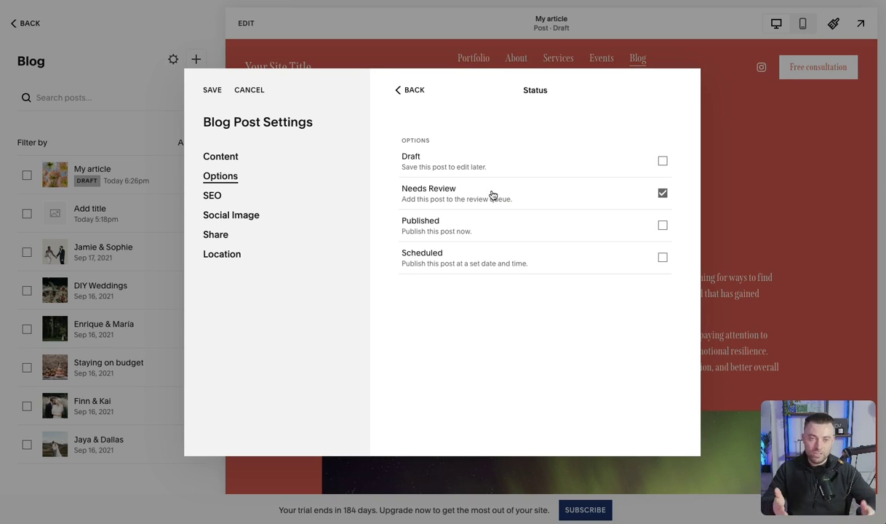
{"action": "left_click", "coordinate": [211, 90]}
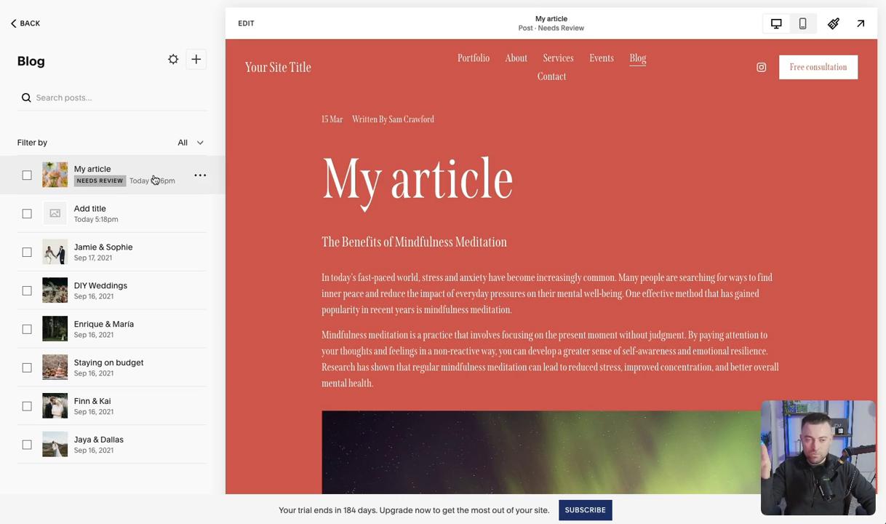
In My article's post options, set the status to Published and browse the publish-date calendar back a month
{"action": "left_click", "coordinate": [198, 178]}
{"action": "left_click", "coordinate": [197, 199]}
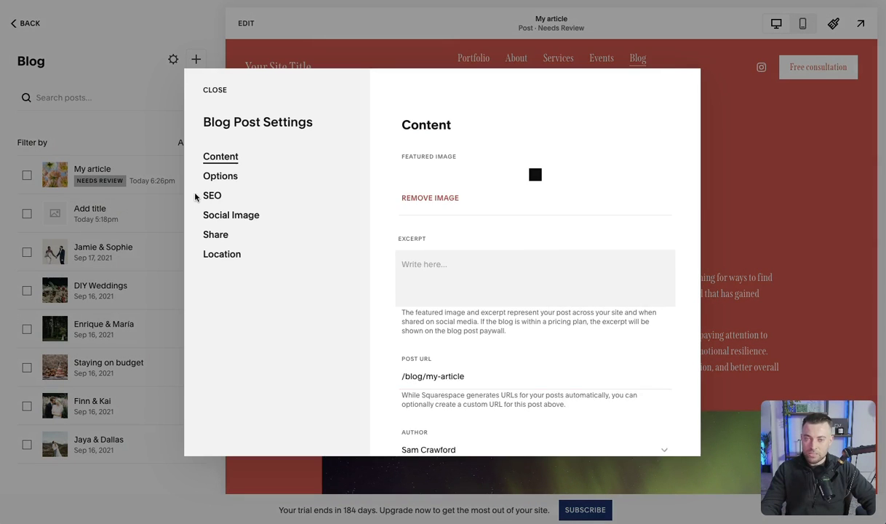
{"action": "left_click", "coordinate": [220, 176]}
{"action": "left_click", "coordinate": [474, 167]}
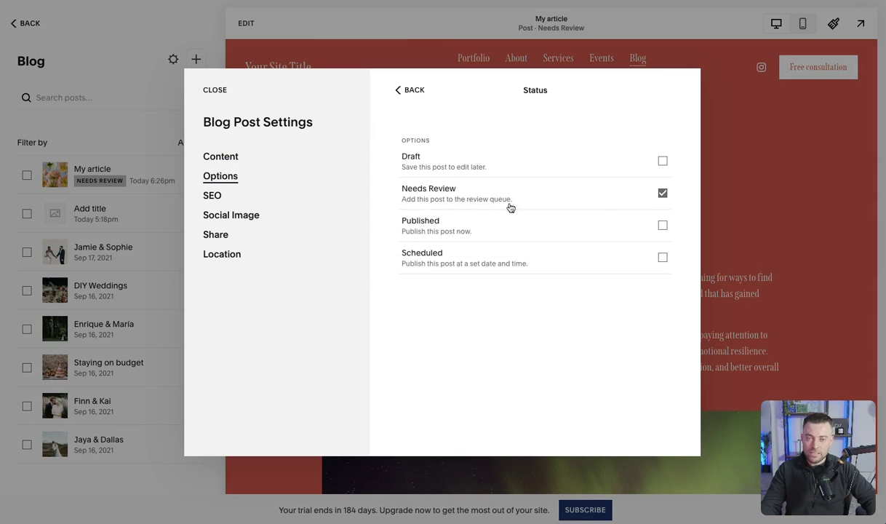
{"action": "left_click", "coordinate": [493, 237]}
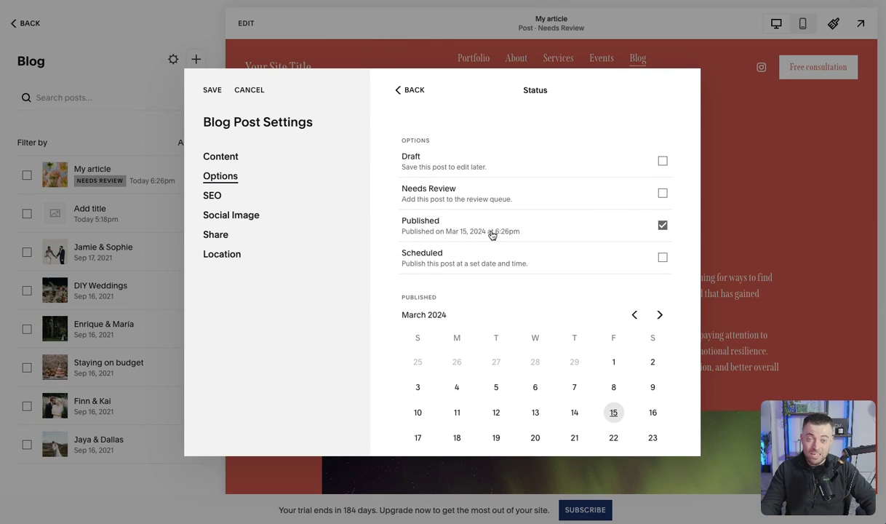
{"action": "scroll", "coordinate": [534, 320], "scroll_direction": "down", "scroll_amount": 2}
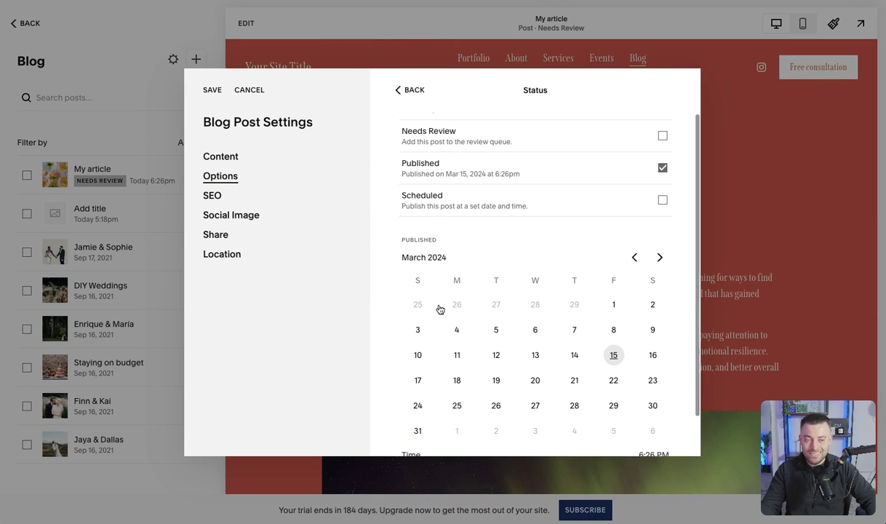
{"action": "left_click", "coordinate": [634, 259]}
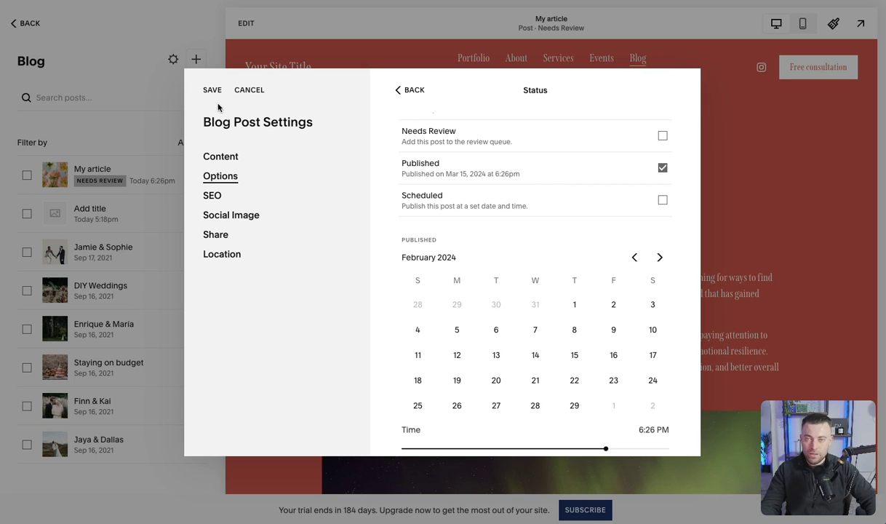
Set My article's status back to Draft and save the settings
{"action": "scroll", "coordinate": [492, 156], "scroll_direction": "up", "scroll_amount": 2}
{"action": "left_click", "coordinate": [542, 161]}
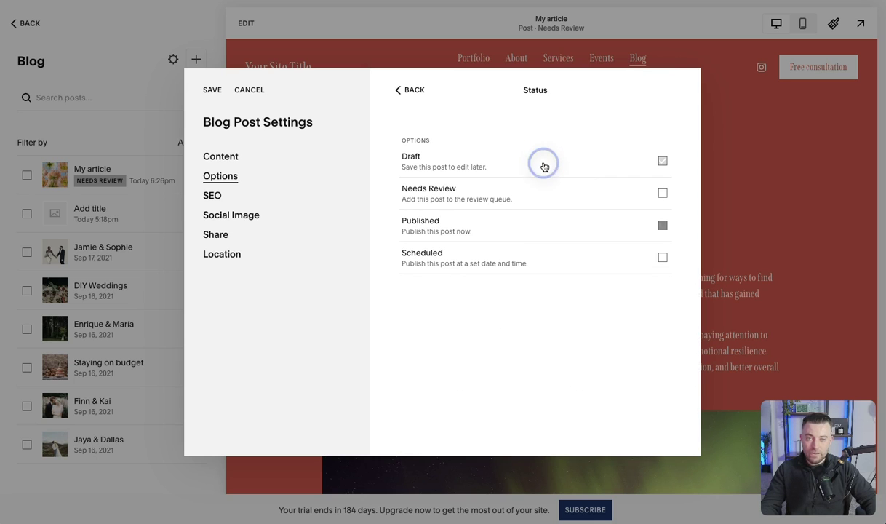
{"action": "left_click", "coordinate": [211, 93]}
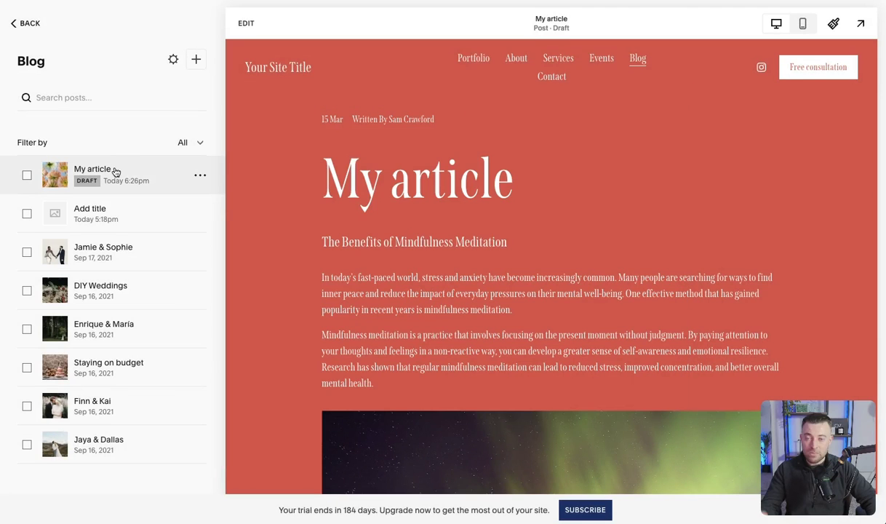
Open My article in the page editor and publish it immediately
{"action": "left_click", "coordinate": [114, 173]}
{"action": "left_click", "coordinate": [246, 23]}
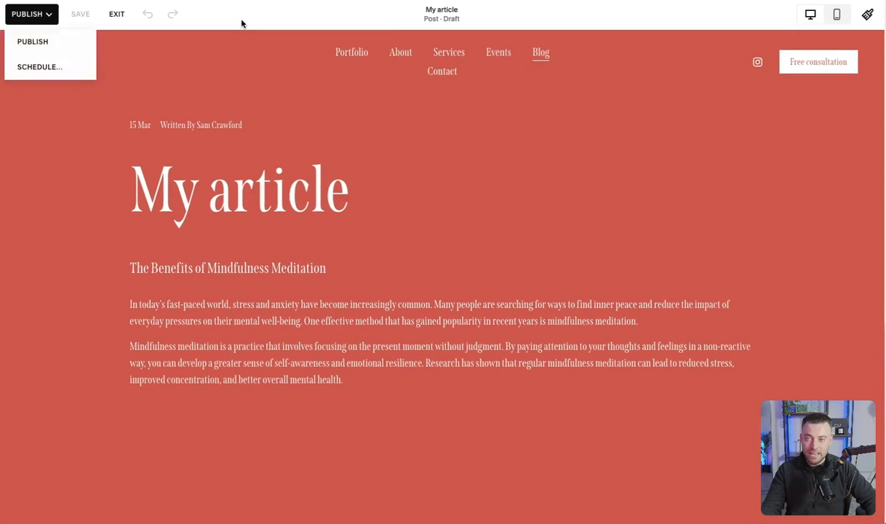
{"action": "scroll", "coordinate": [390, 305], "scroll_direction": "down", "scroll_amount": 3}
{"action": "scroll", "coordinate": [390, 305], "scroll_direction": "down", "scroll_amount": 3}
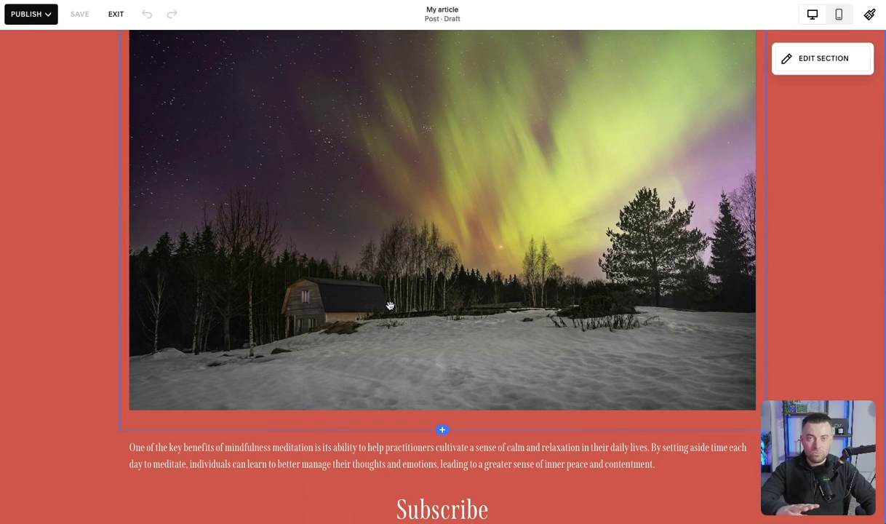
{"action": "scroll", "coordinate": [389, 306], "scroll_direction": "up", "scroll_amount": 6}
{"action": "left_click", "coordinate": [29, 14]}
{"action": "left_click", "coordinate": [36, 39]}
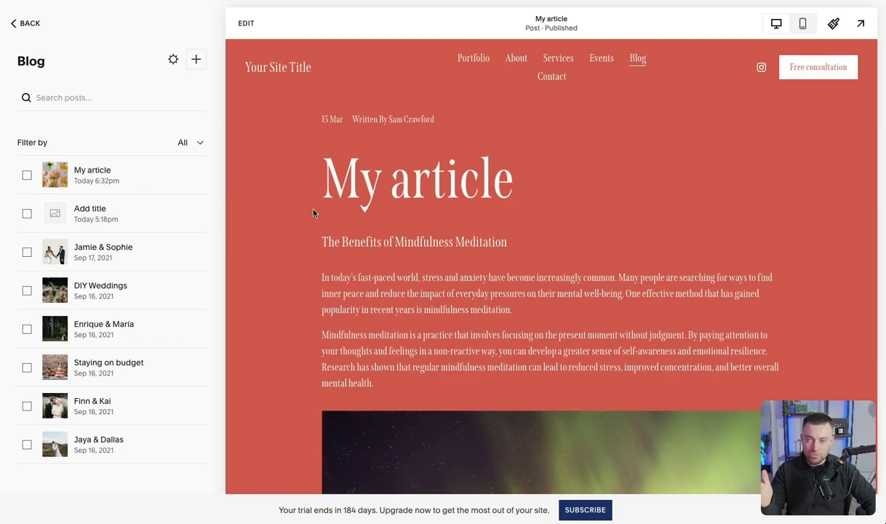
Go to the Blog page and view it in full-screen preview with My article listed
{"action": "left_click", "coordinate": [640, 66]}
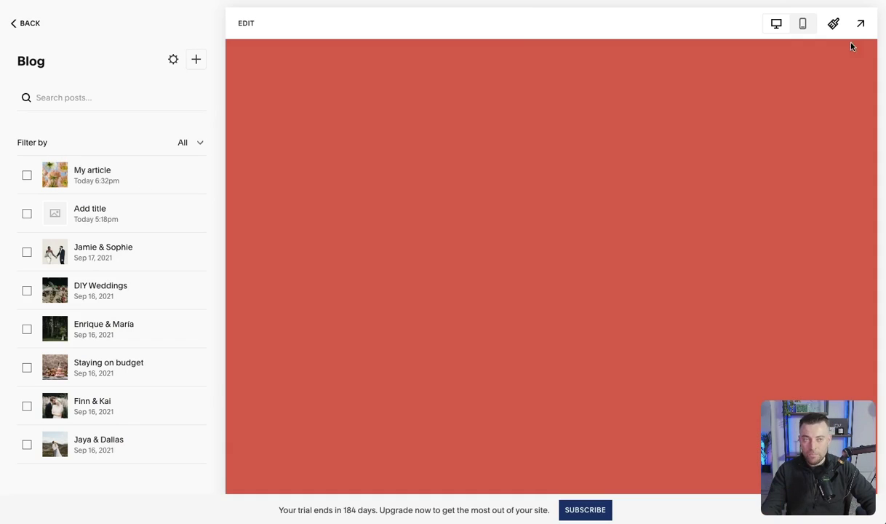
{"action": "left_click", "coordinate": [860, 23]}
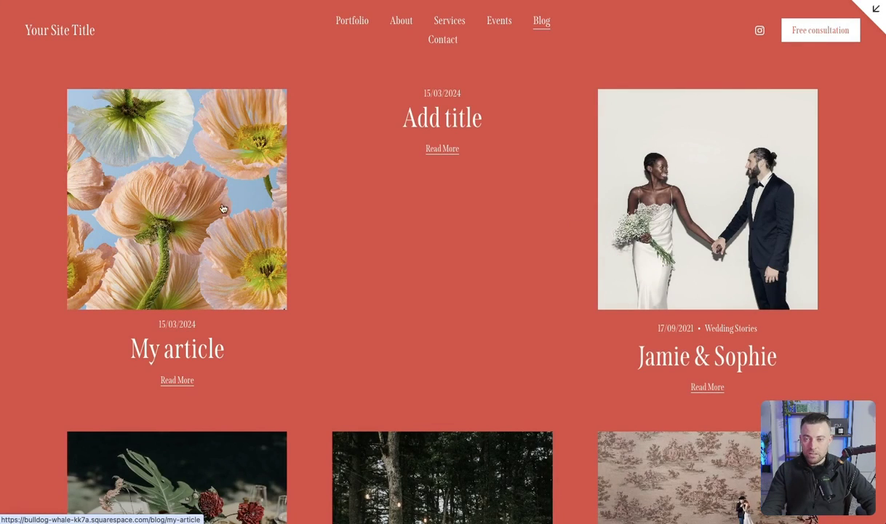